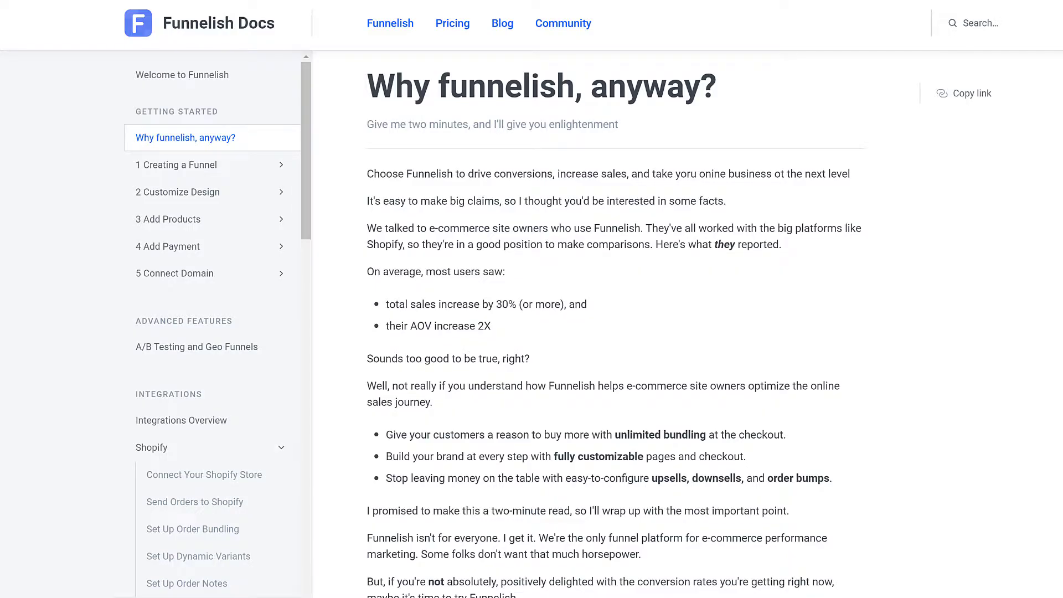
mouse_move(307, 216)
left_mouse_down()
mouse_move(330, 346)
mouse_move(320, 306)
left_mouse_up()
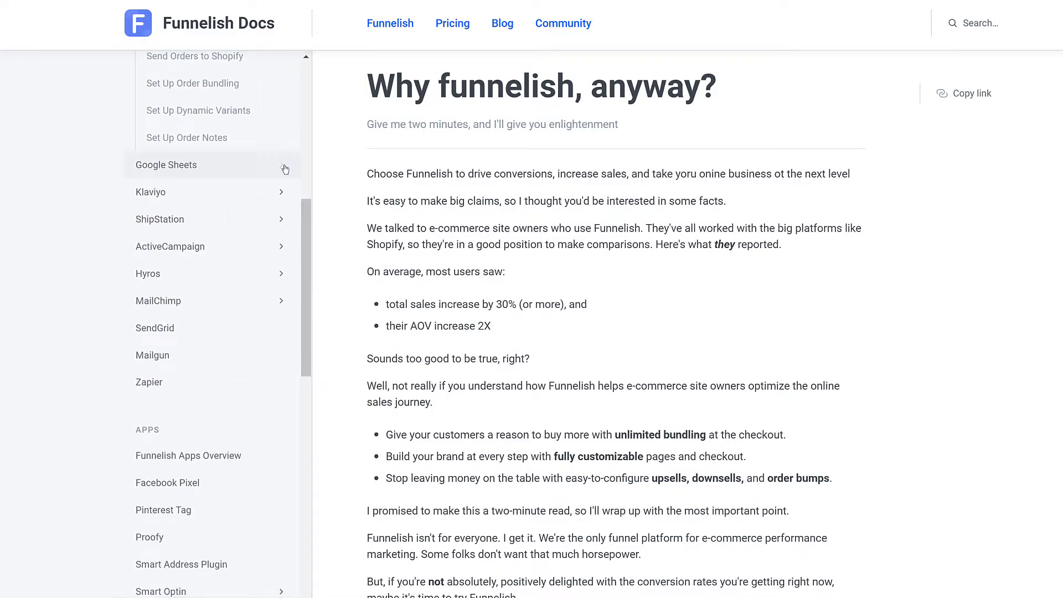
- Expand the Google Sheets integration topics in the docs sidebar
left_click(285, 165)
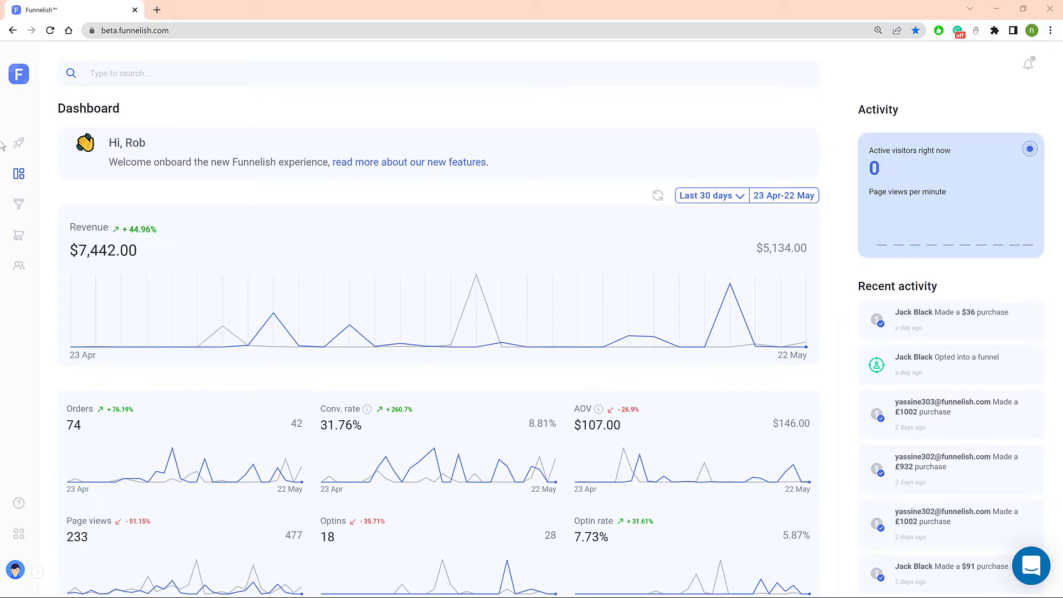
- Reach the Travel bag product's settings via Funnels > Monster Pack > Coffee Sales Page
left_click(18, 204)
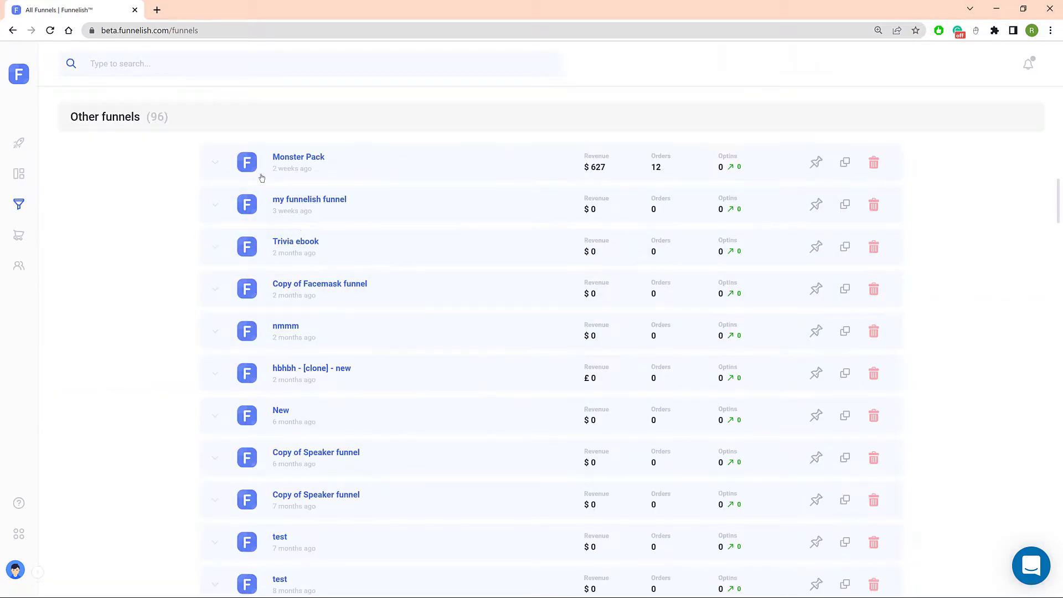
left_click(285, 163)
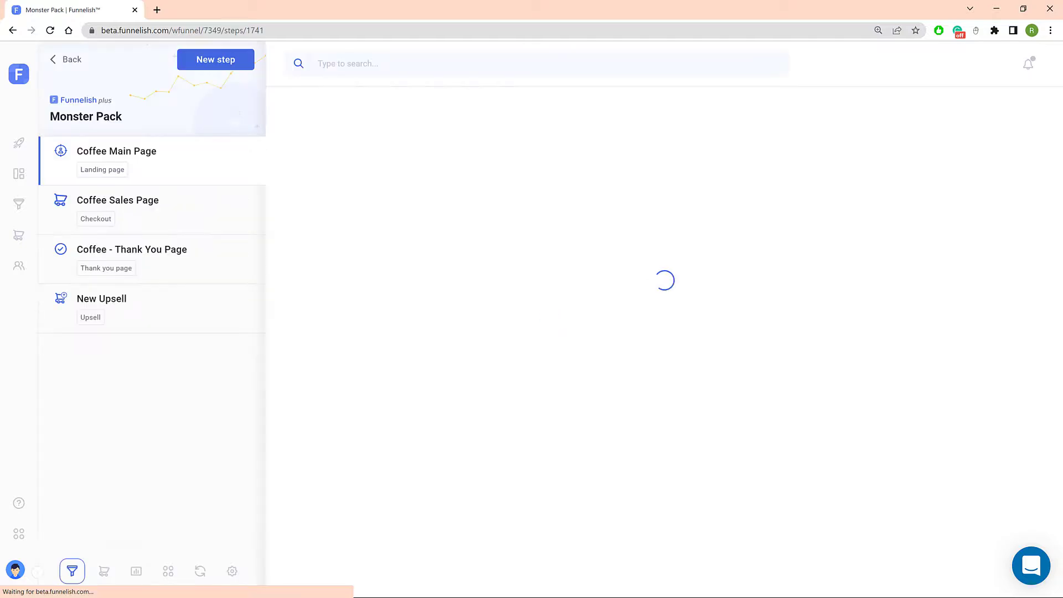
left_click(196, 224)
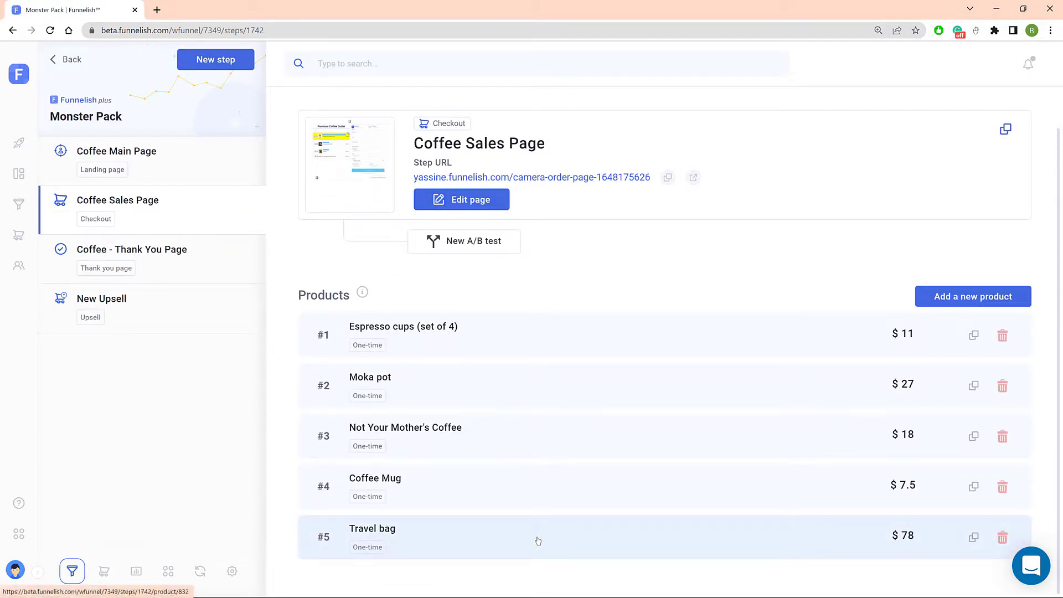
left_click(537, 541)
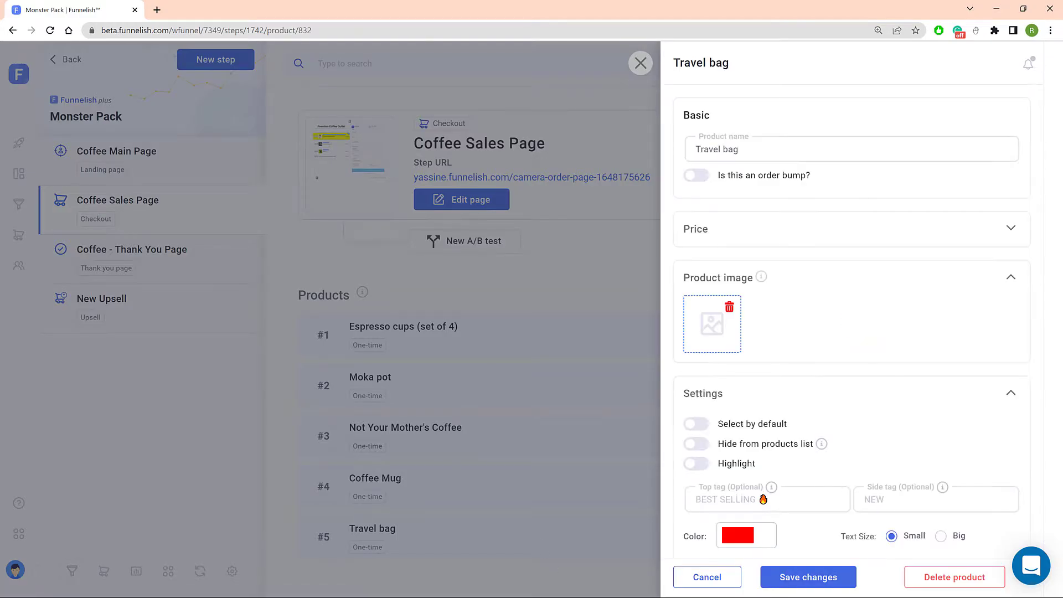
scroll(1016, 446, "down", 1)
scroll(1017, 445, "down", 5)
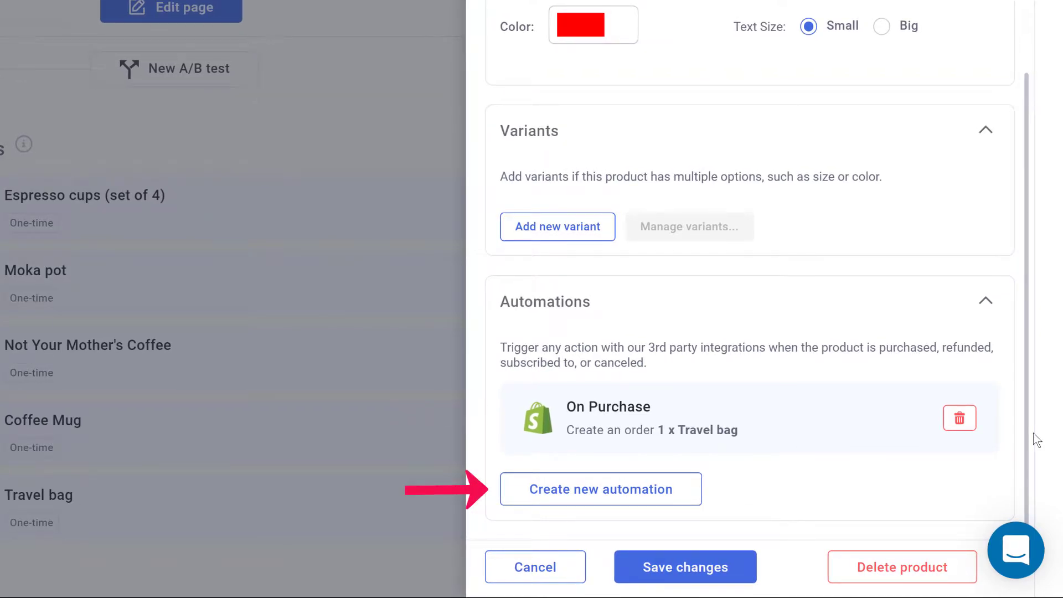
- Create a new automation triggered On Purchase using the Google Sheets integration
left_click(676, 491)
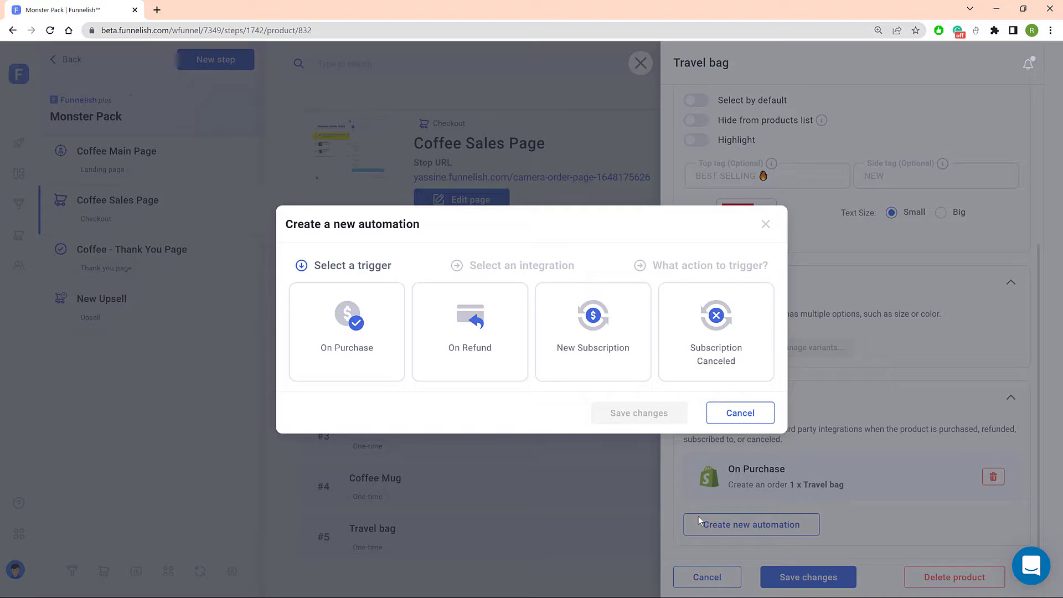
left_click(394, 357)
left_click(639, 413)
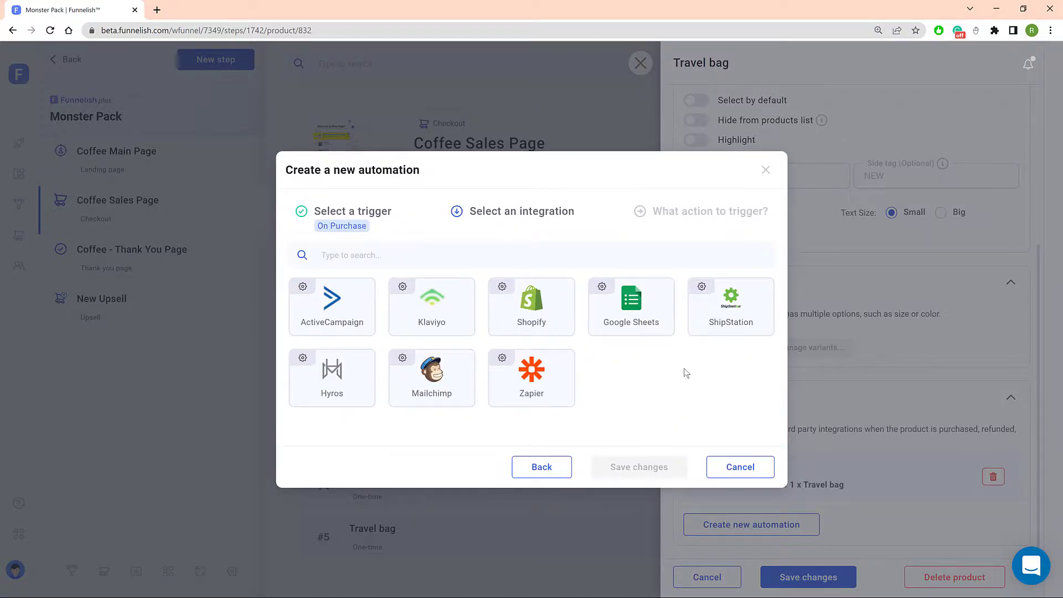
left_click(669, 331)
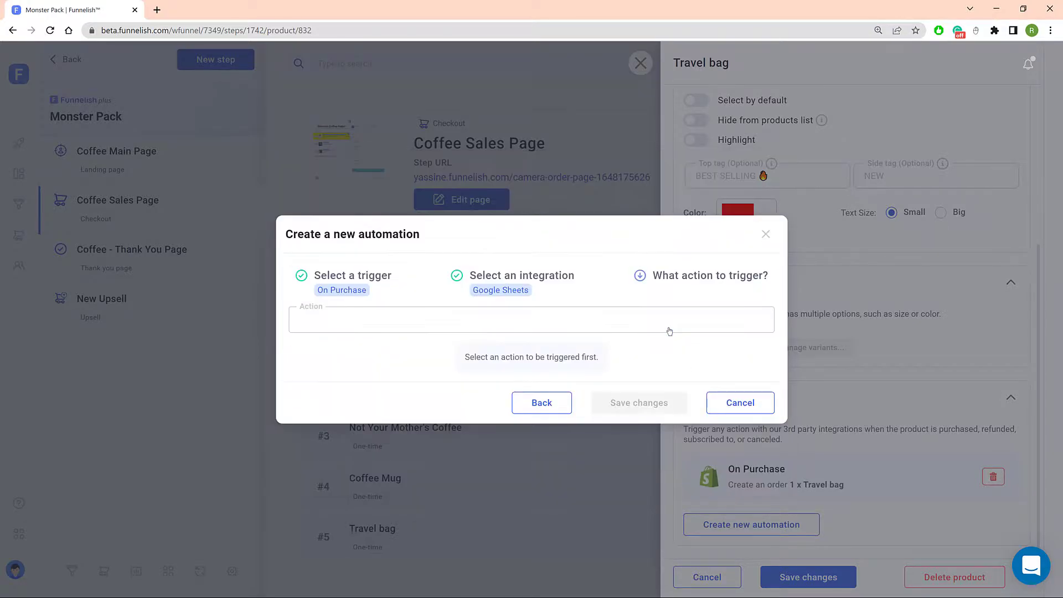
- Set the action to Add new row in Funnelish Coffee Sales' 2022 Sales sheet
left_click(448, 323)
left_click(370, 371)
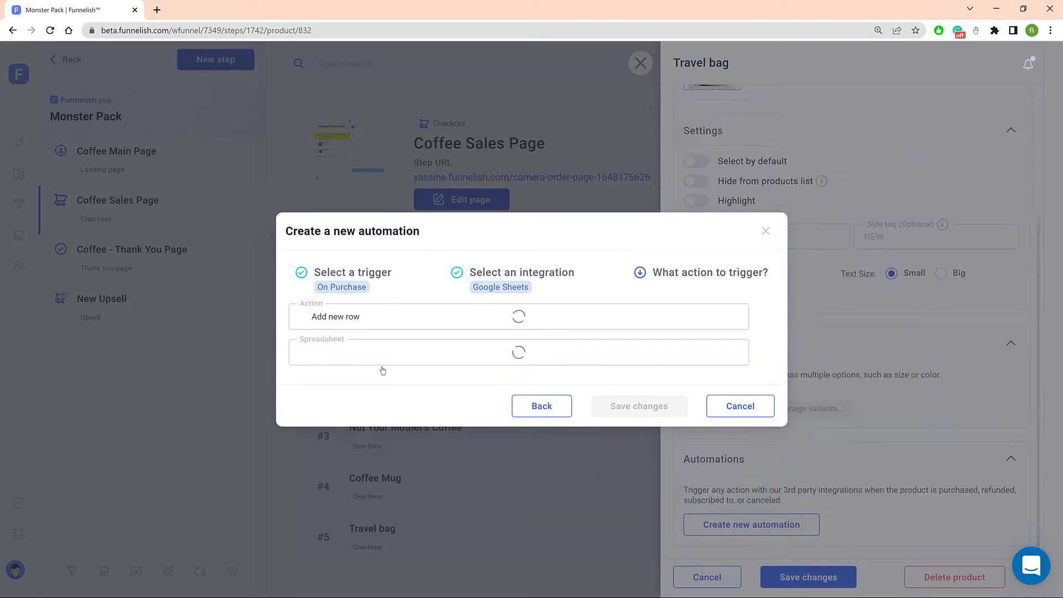
left_click(416, 353)
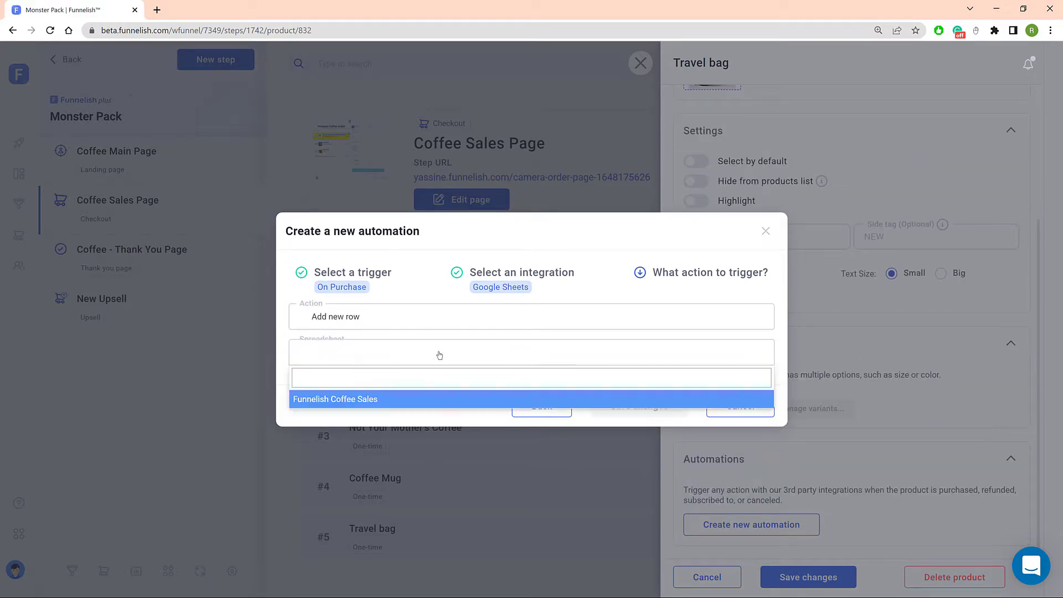
left_click(406, 402)
left_click(441, 377)
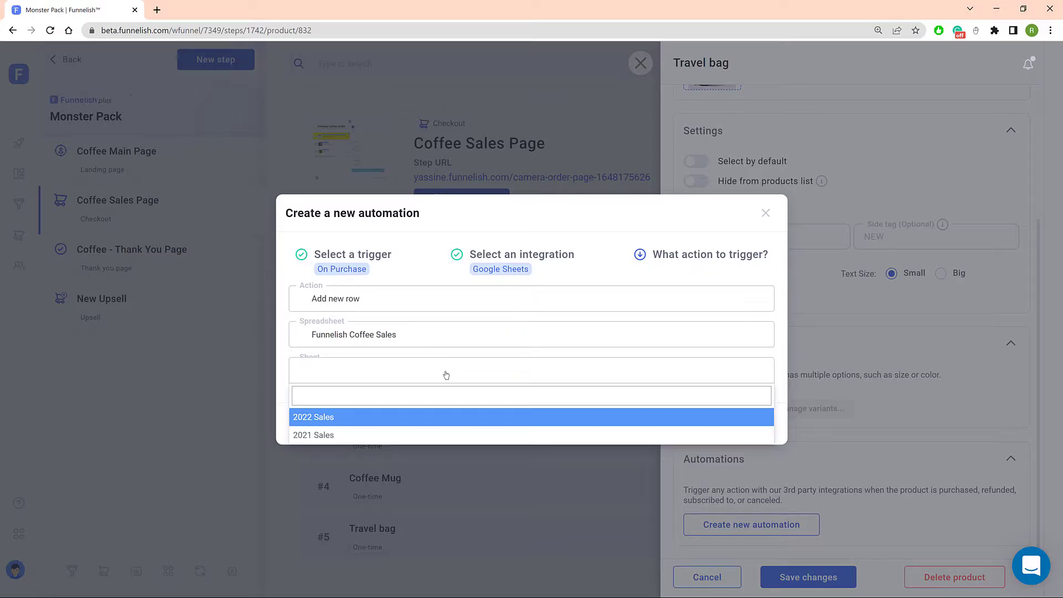
left_click(395, 421)
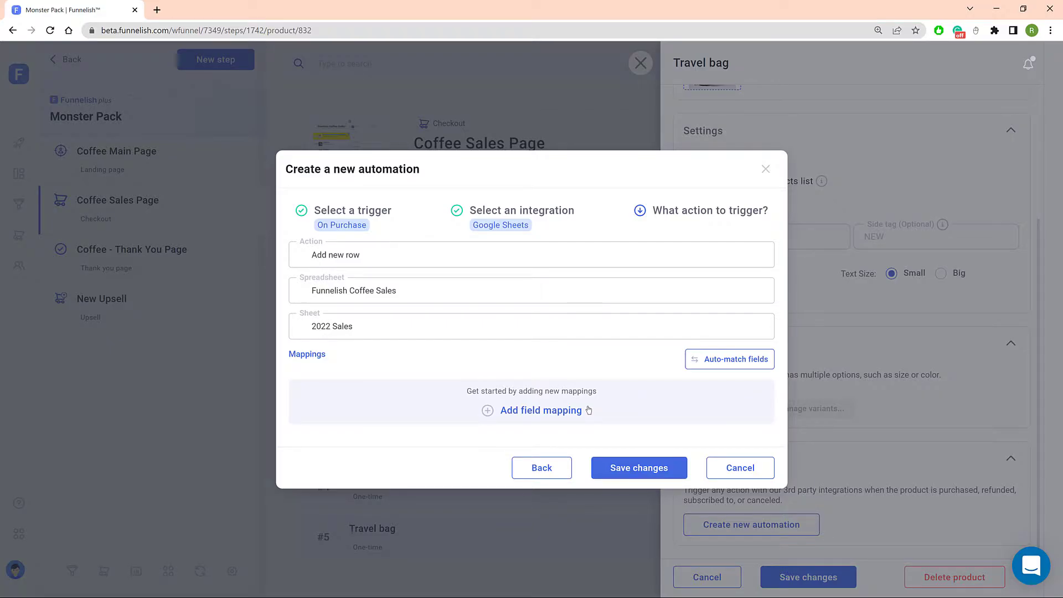
- Add a field mapping with the customer's Email as the Funnelish source field
left_click(589, 410)
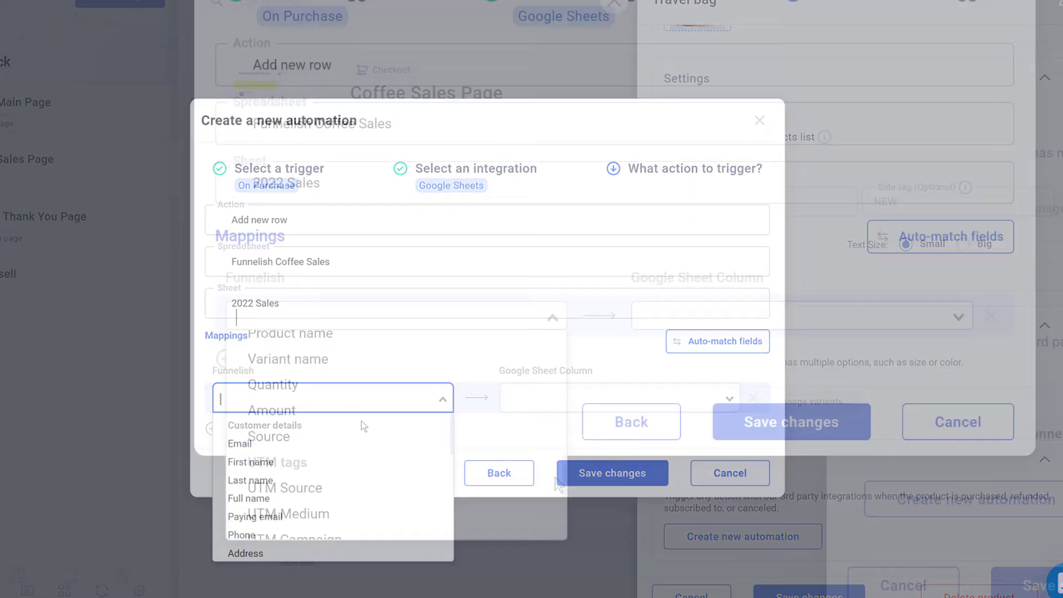
scroll(363, 465, "down", 5)
scroll(362, 465, "down", 1)
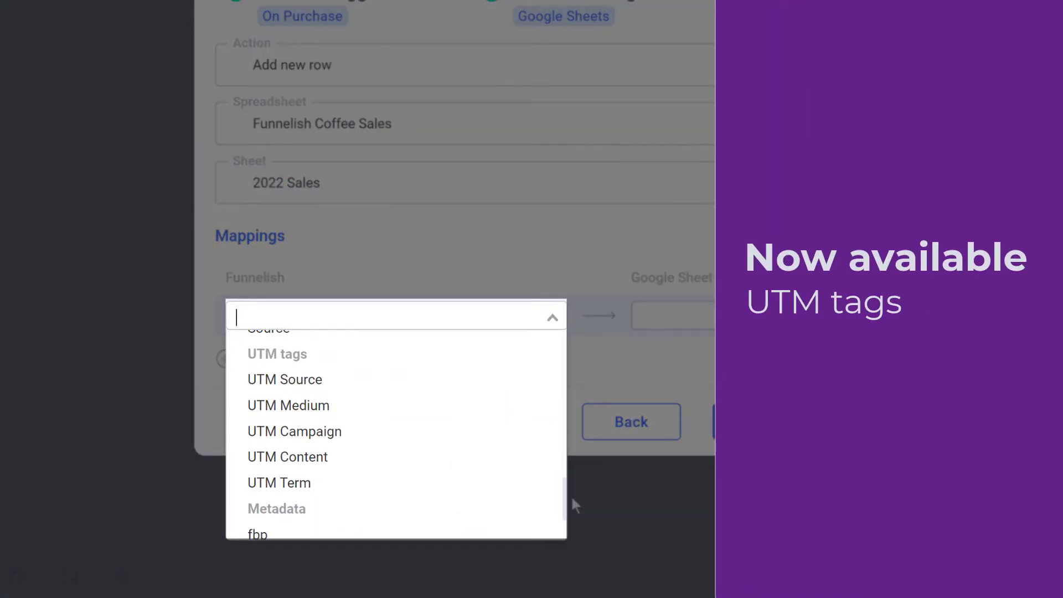
scroll(571, 498, "down", 1)
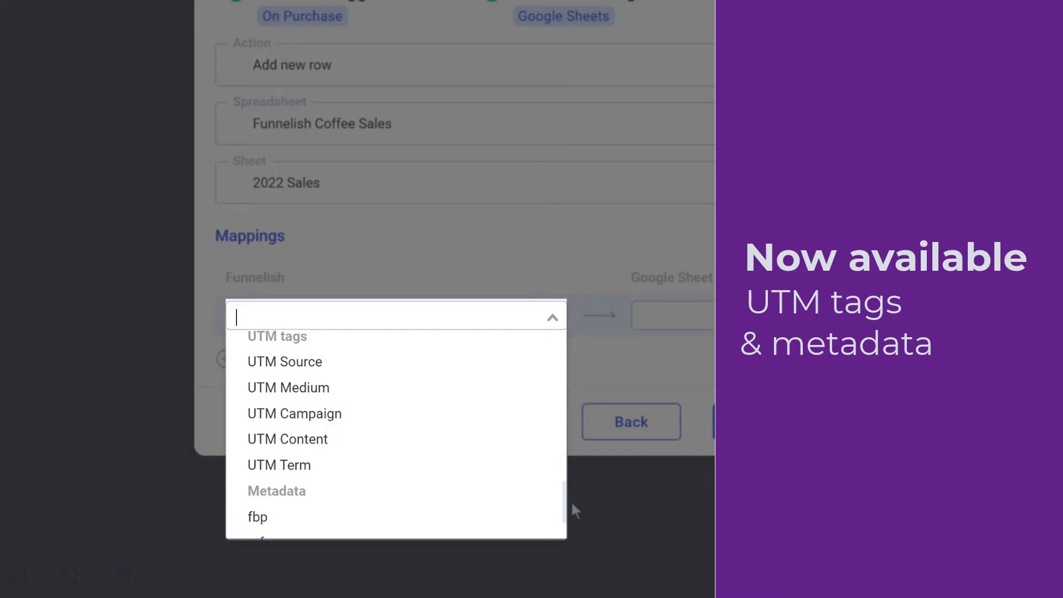
scroll(571, 507, "down", 3)
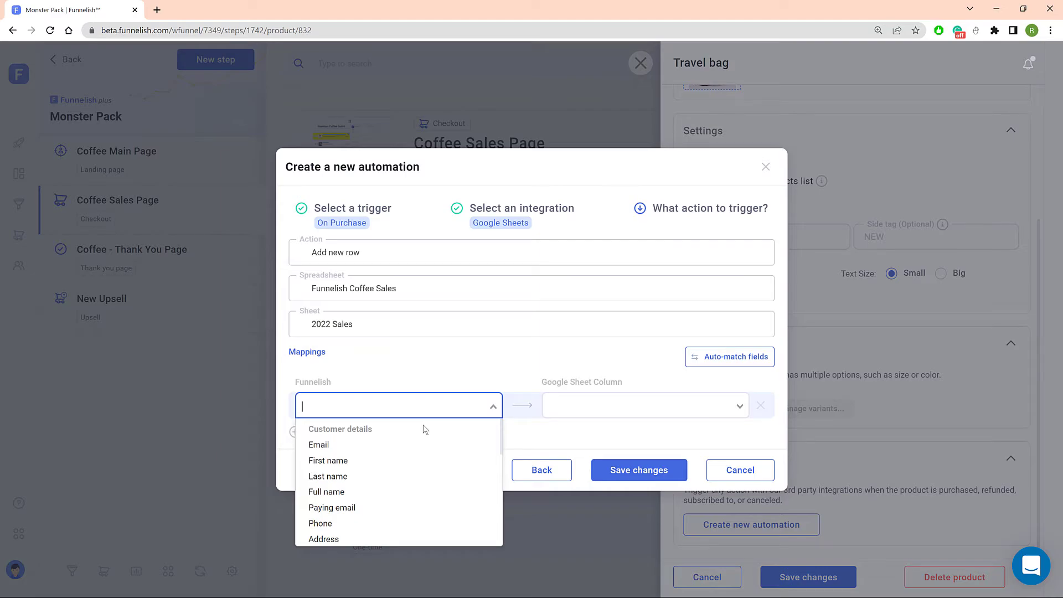
left_click(407, 444)
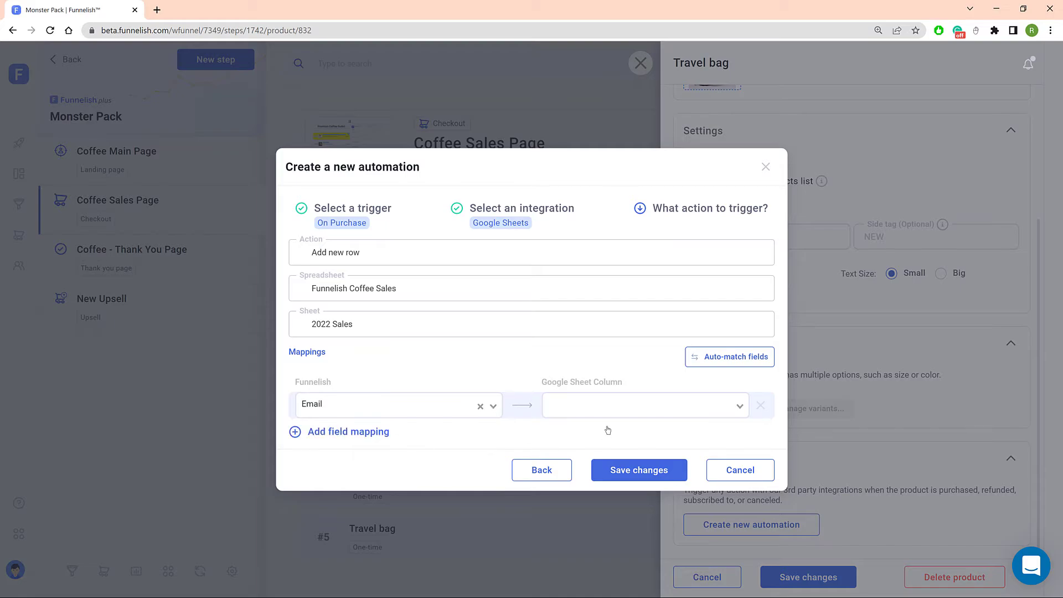
left_click(739, 404)
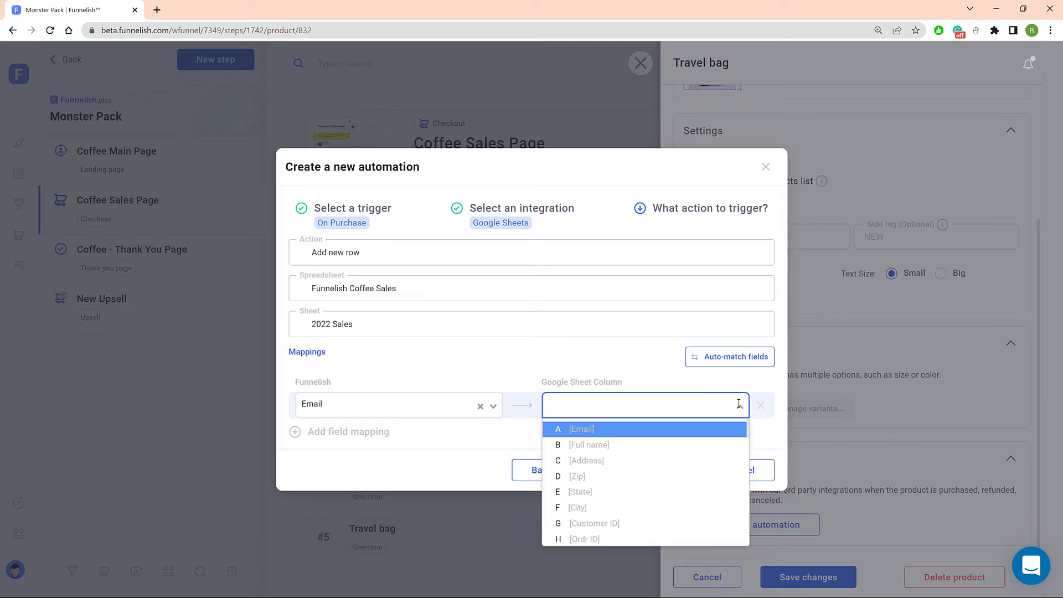
- Map Email to column A, auto-match the remaining fields, and save the automation
left_click(692, 429)
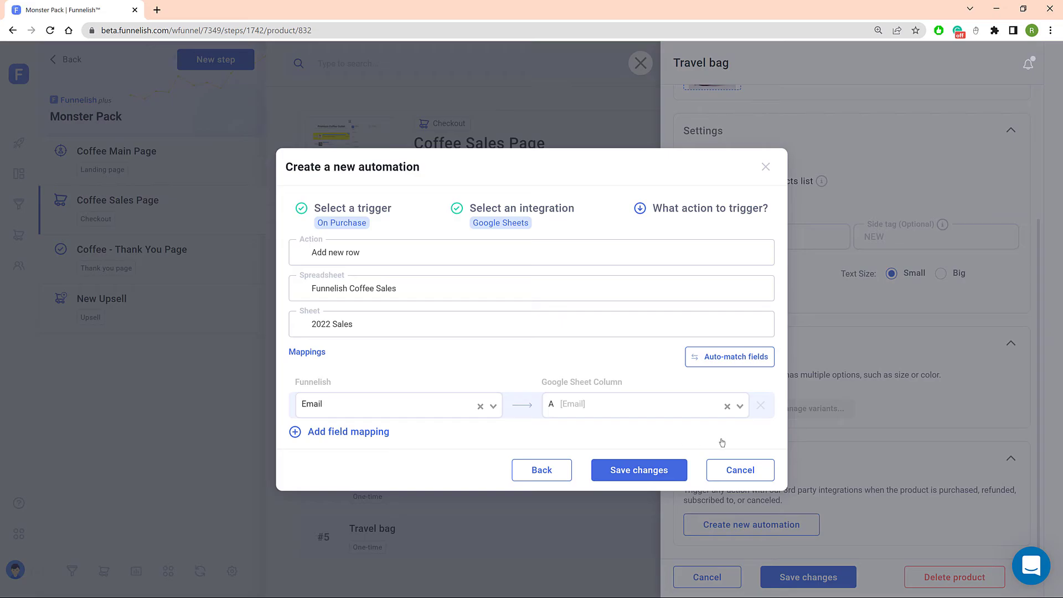
left_click(736, 357)
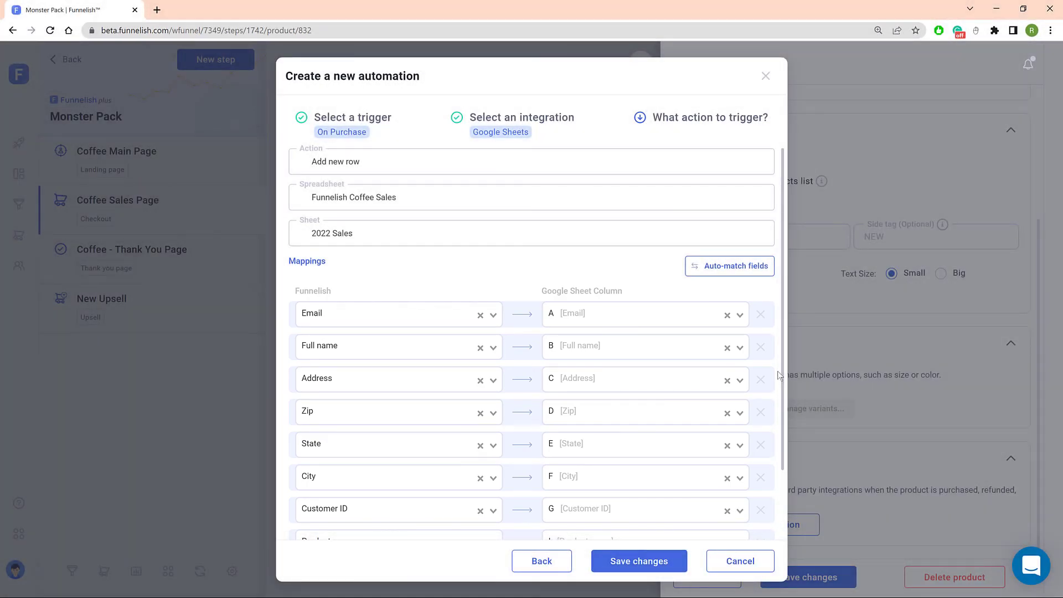
left_click(639, 560)
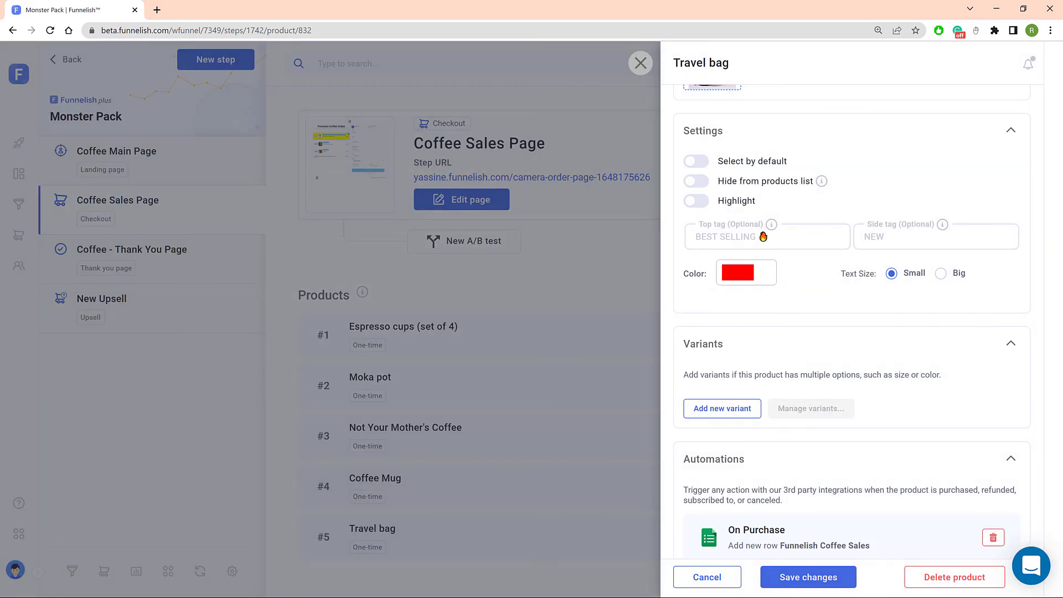
scroll(958, 527, "down", 1)
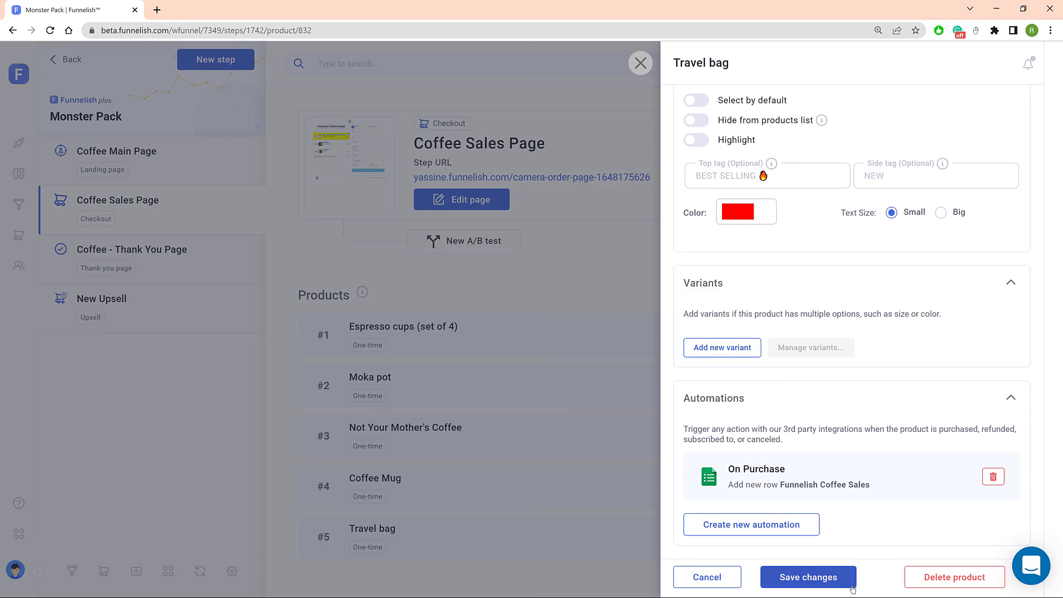